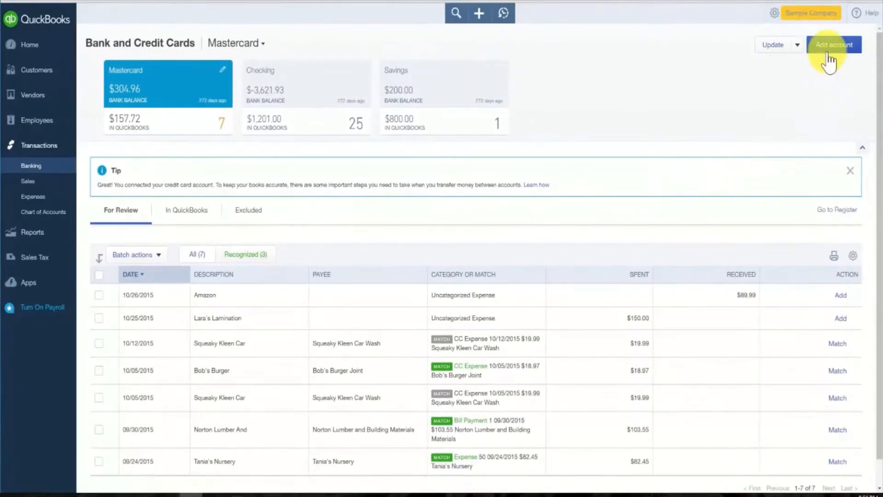
Start adding a bank account and choose Bank of America as the bank to import transactions from
left_click(828, 51)
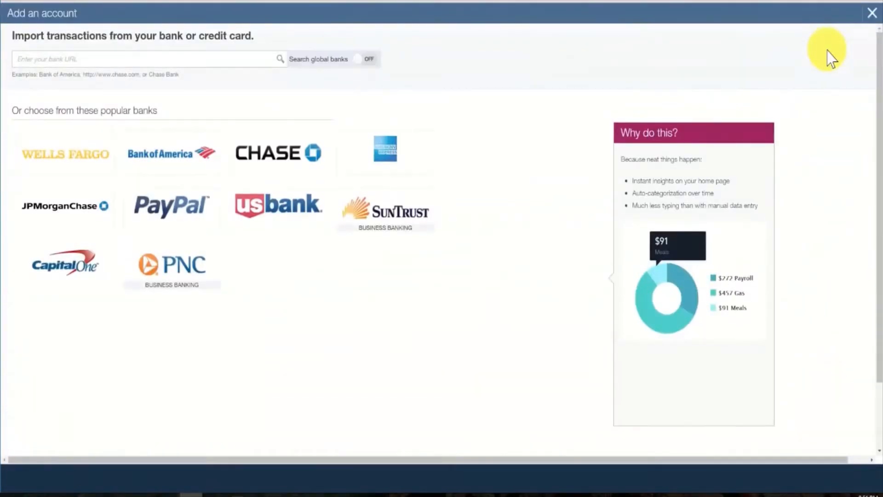
left_click(72, 59)
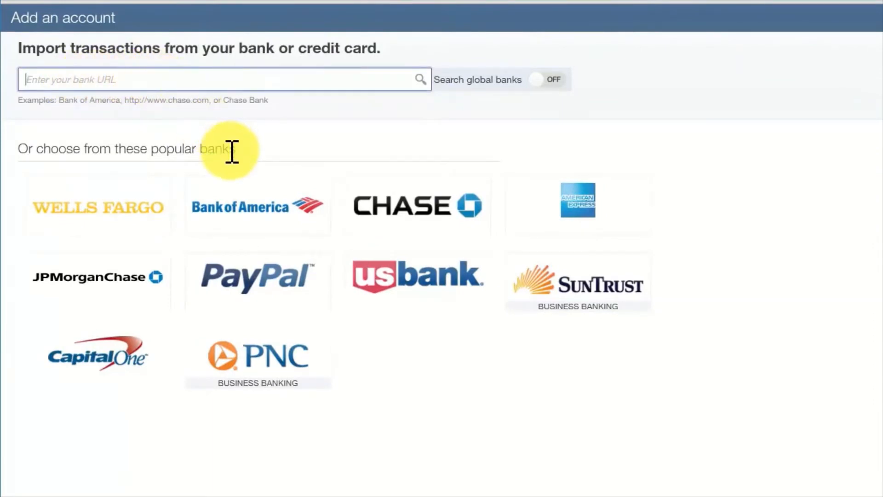
left_click(233, 230)
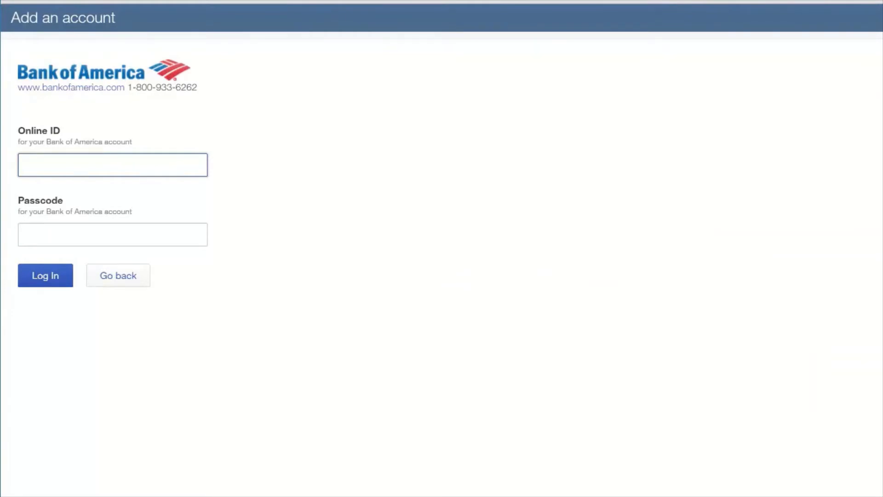
Enter the Bank of America online ID and passcode, and log in to the bank
type("*****")
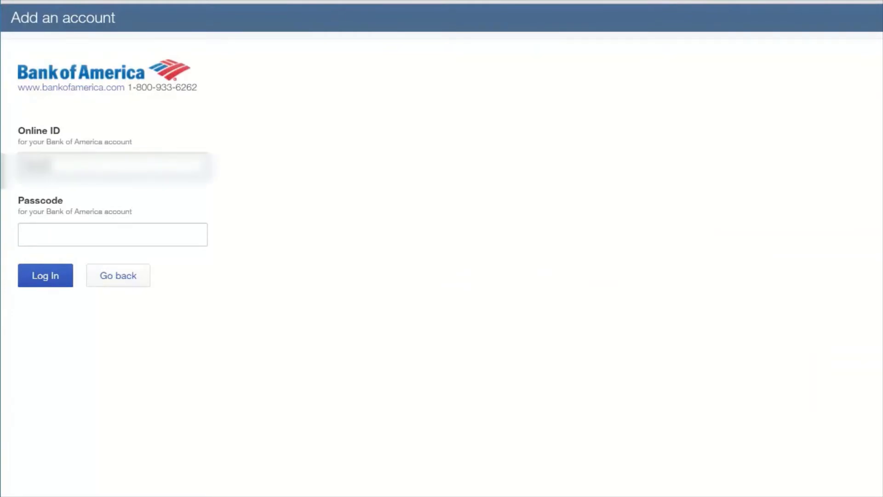
type("********")
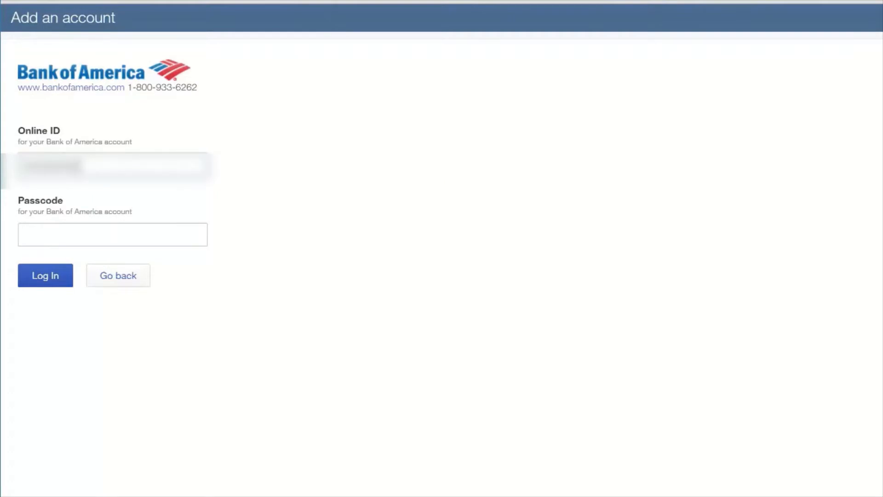
type("*")
key("Tab")
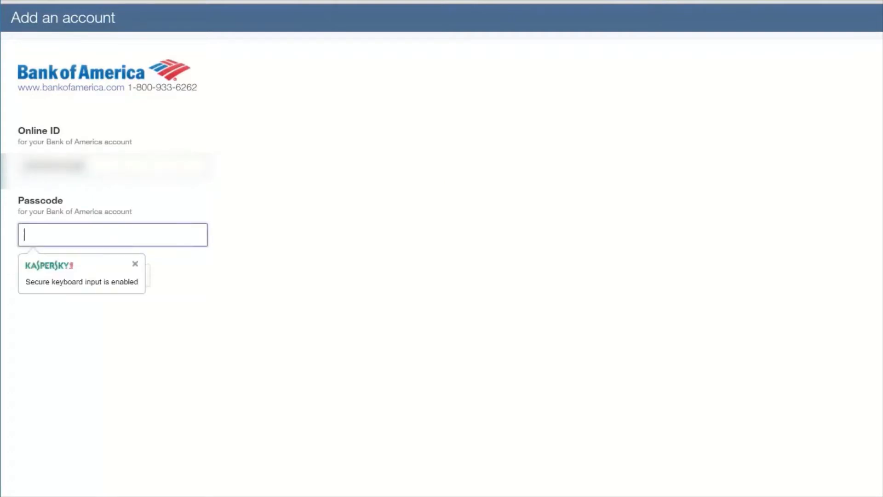
type("***")
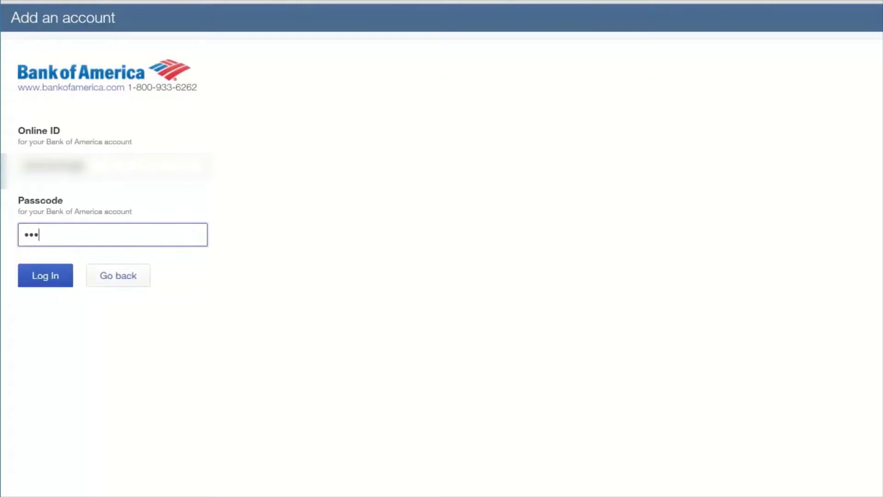
key("Return")
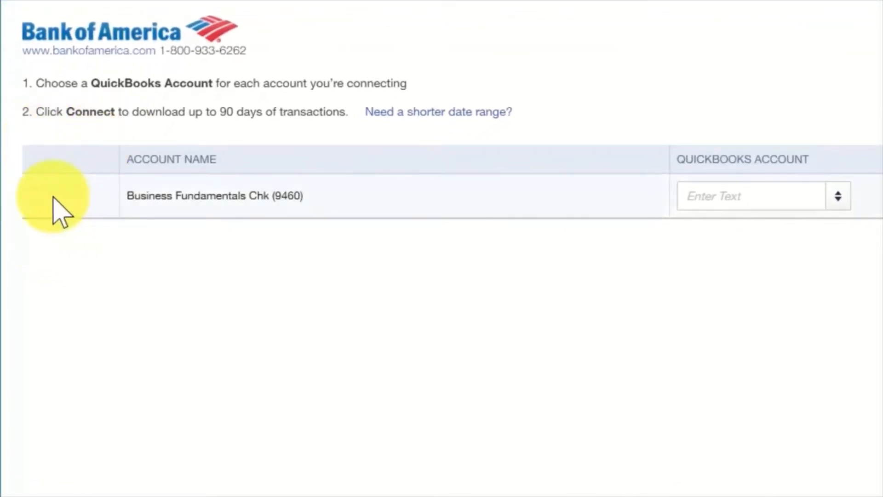
Select the Business Fundamentals Chk account for connection and start creating a new QuickBooks account for it
left_click(39, 201)
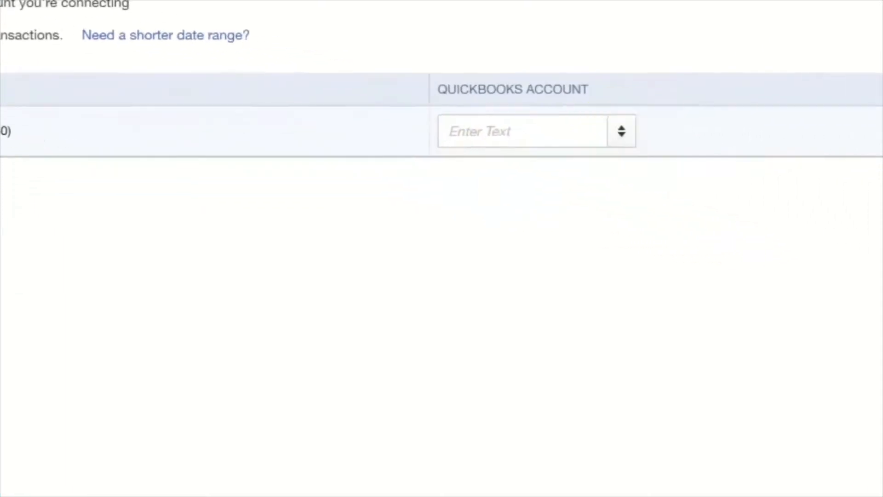
left_click(621, 131)
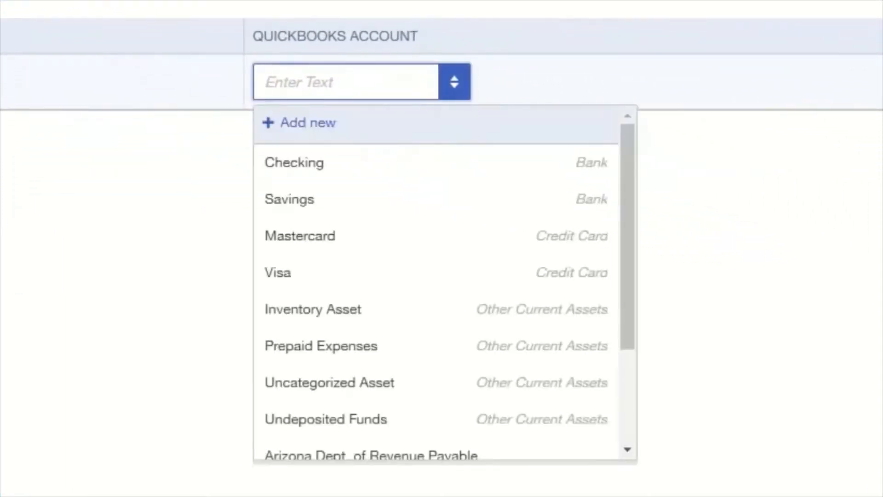
left_click(348, 129)
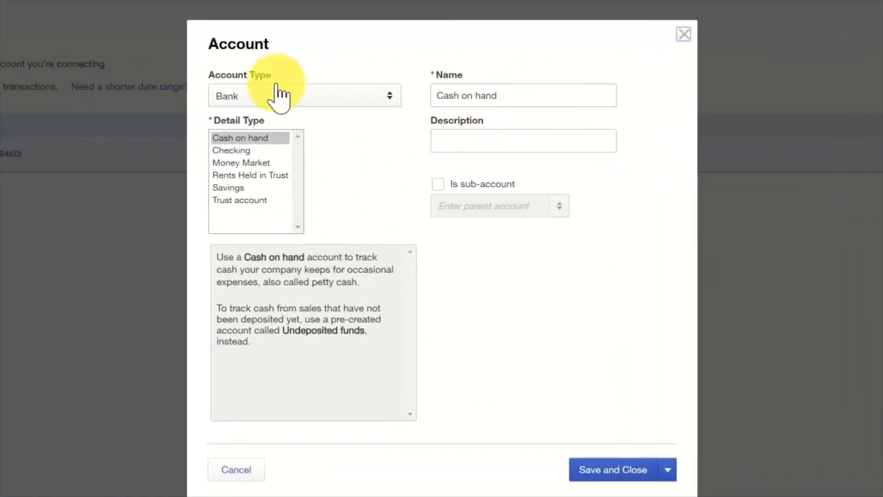
Set the new account's type to Credit Card
left_click(390, 100)
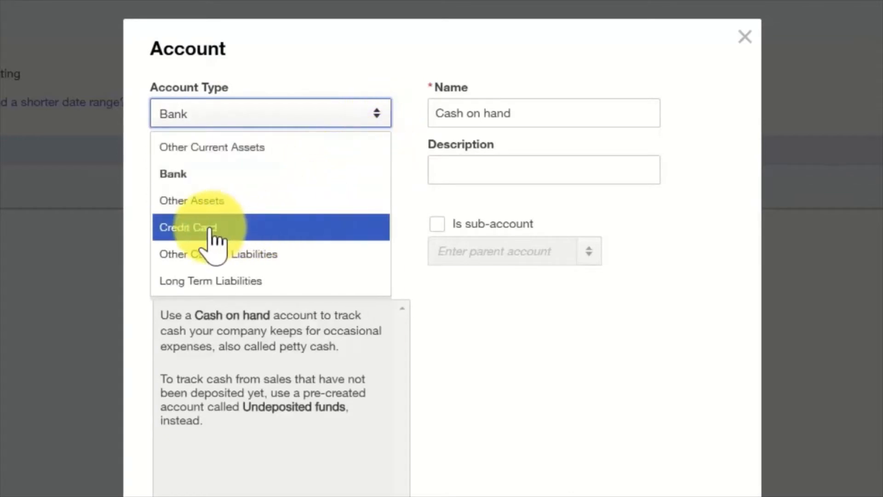
left_click(232, 229)
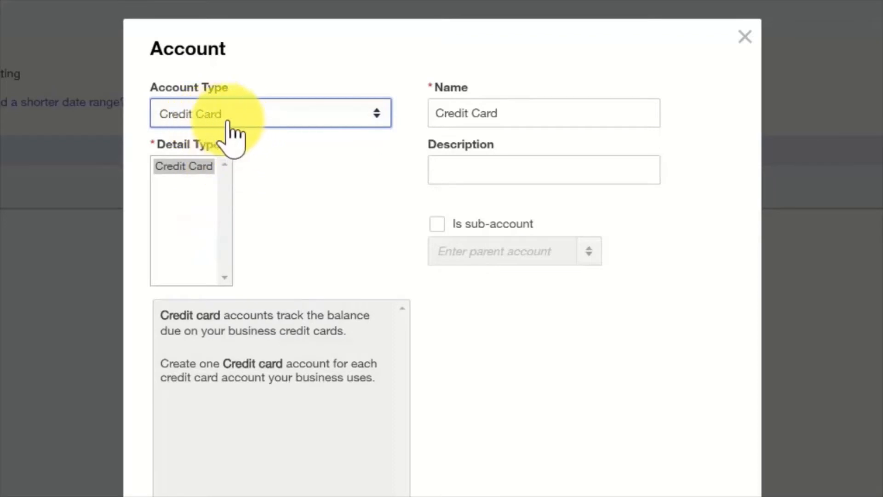
left_click(193, 144)
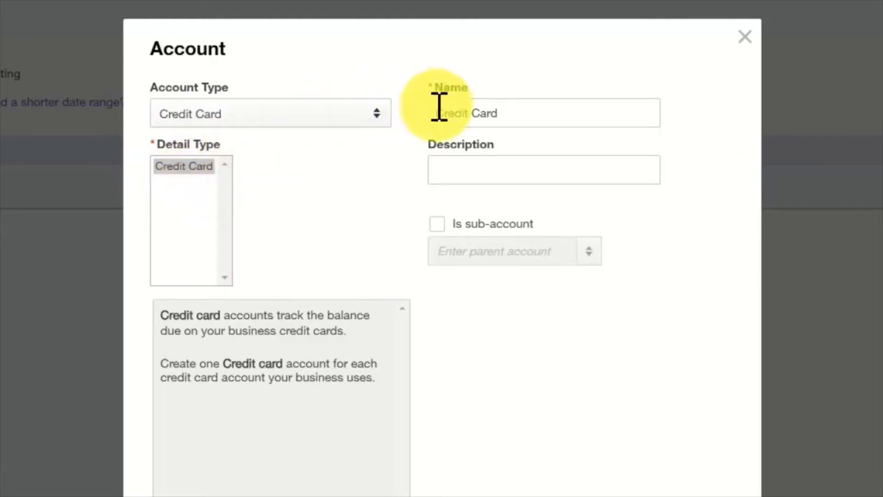
Name the new account "Bank of America Credit Card" followed by the card's last four digits
left_click_drag(528, 115, 408, 118)
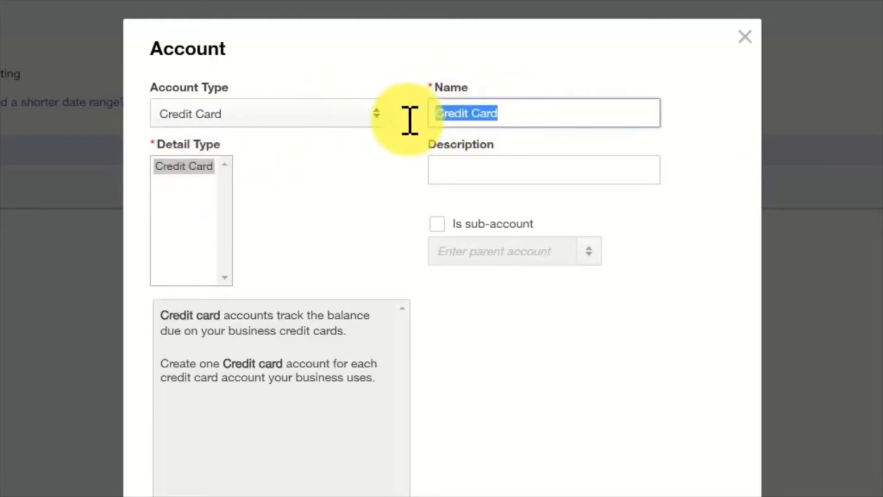
type("B")
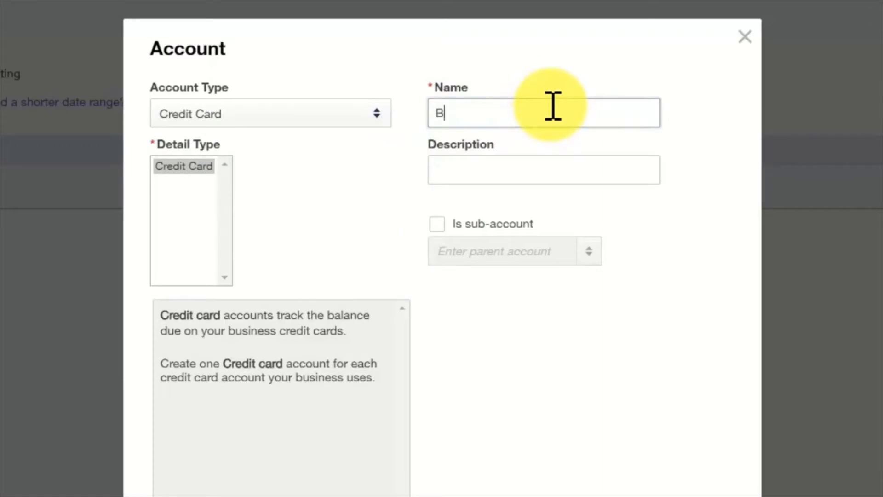
type("ank of Ameri")
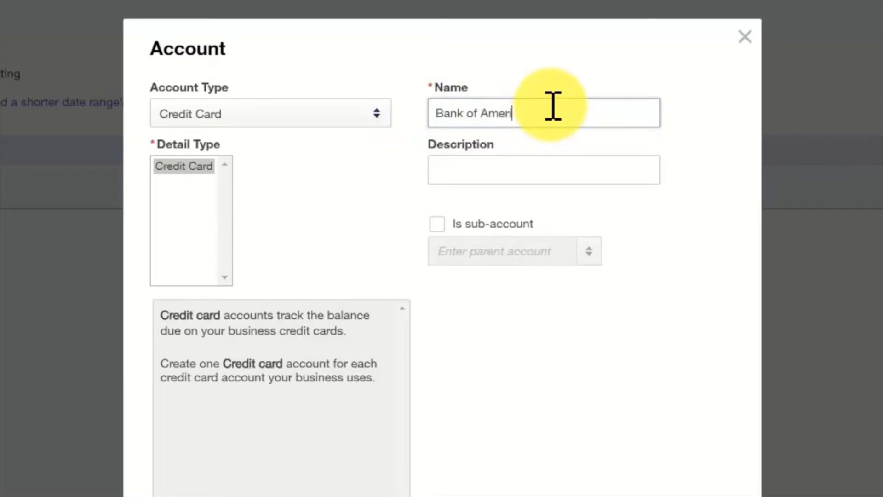
type("ca Credit Card, x54")
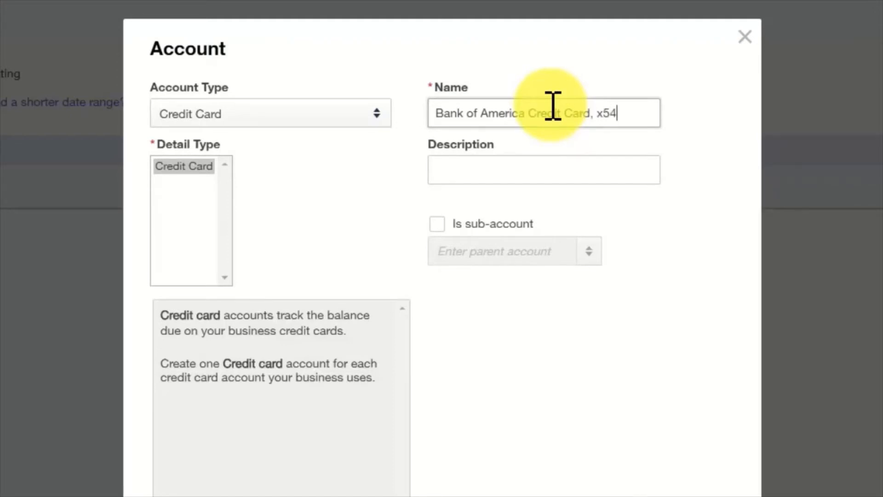
type("32")
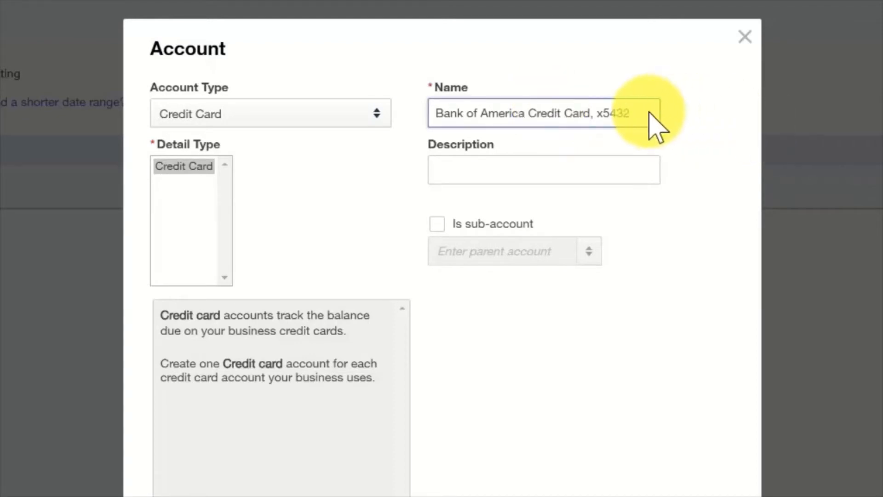
Copy the account name into the description, then save and close the new account
left_click_drag(648, 113, 493, 148)
key("ctrl+c")
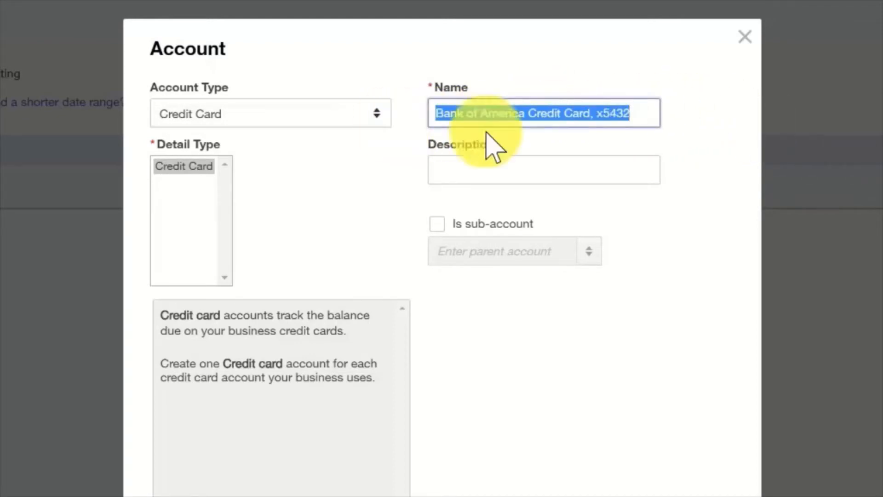
left_click(568, 166)
key("ctrl+v")
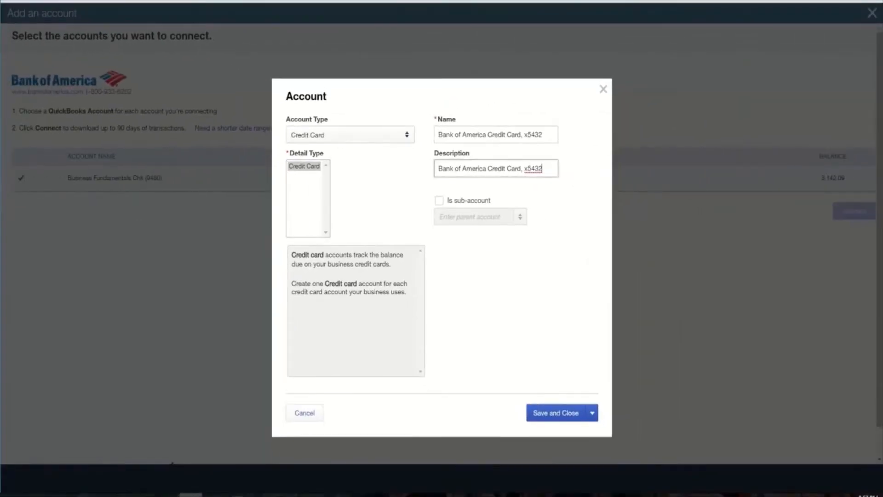
left_click(557, 414)
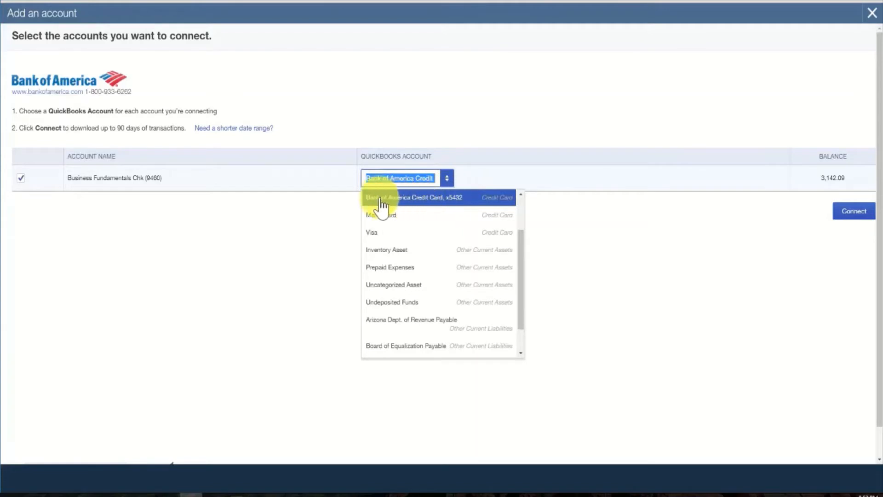
Link the bank account to the new Bank of America Credit Card account and complete the connection
left_click(469, 197)
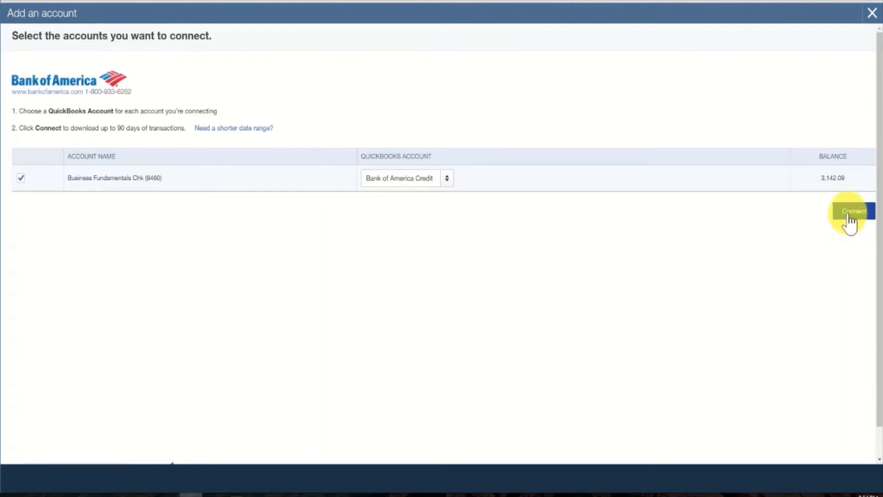
left_click(849, 216)
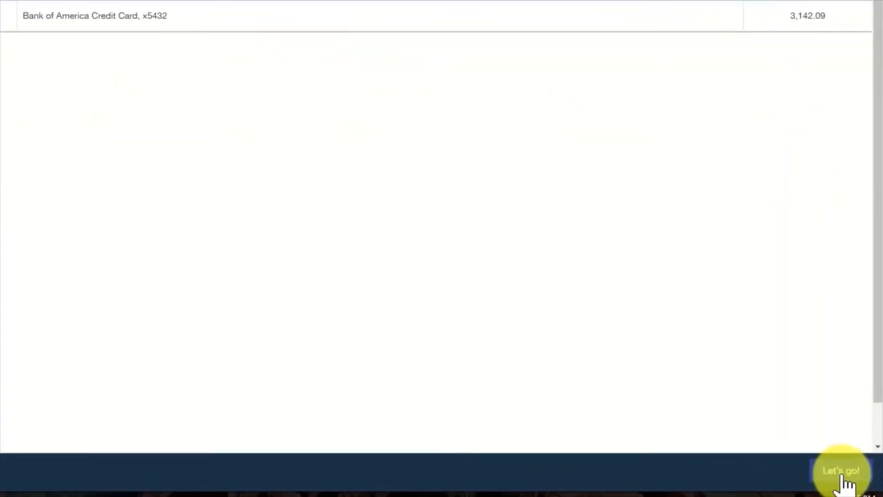
left_click(842, 474)
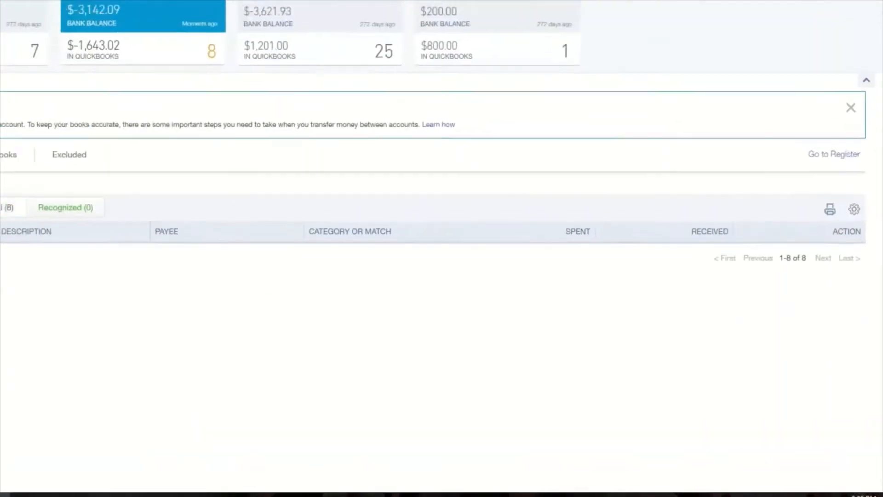
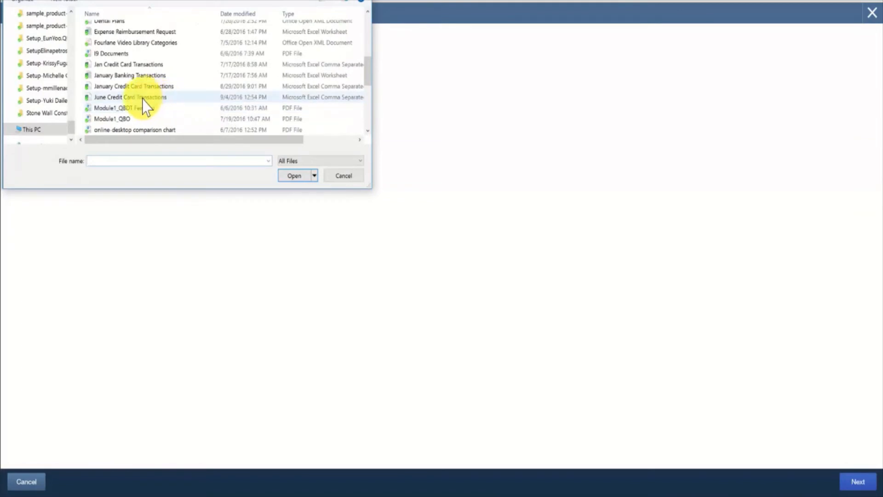
Choose June Credit Card Transactions.csv as the upload file and assign it to the Bank of America Credit Card account
double_click(143, 98)
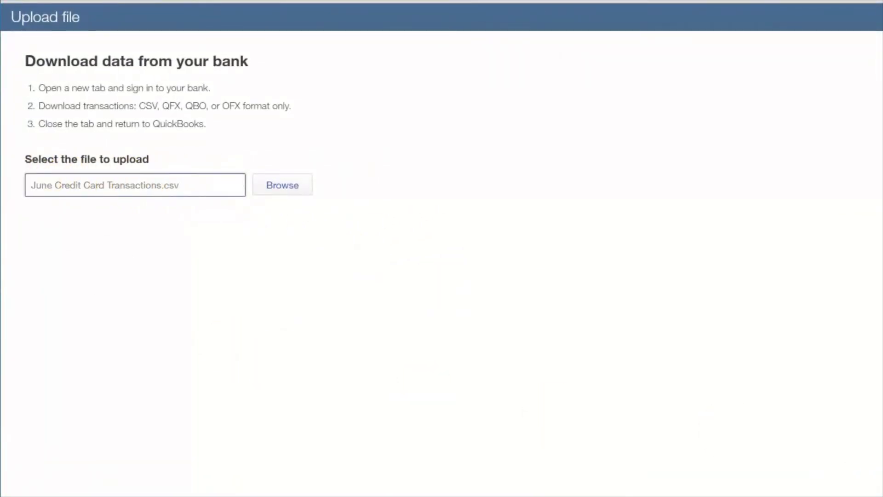
left_click(870, 496)
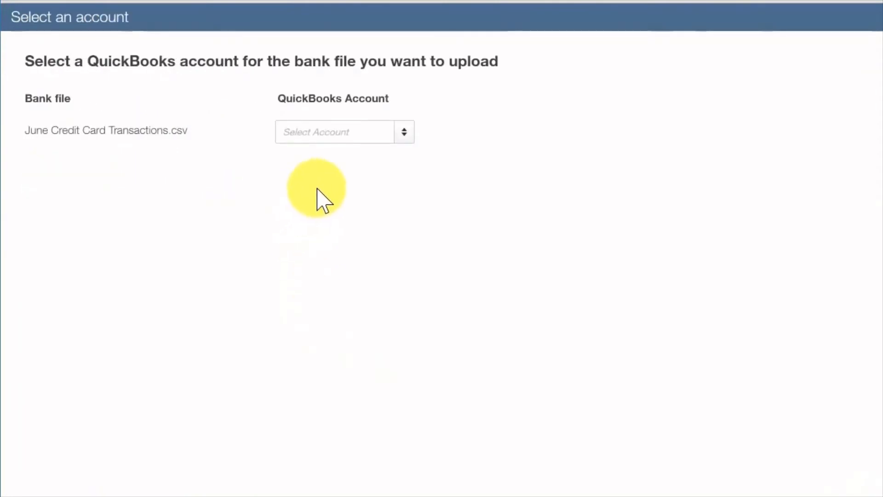
left_click(403, 133)
left_click(405, 133)
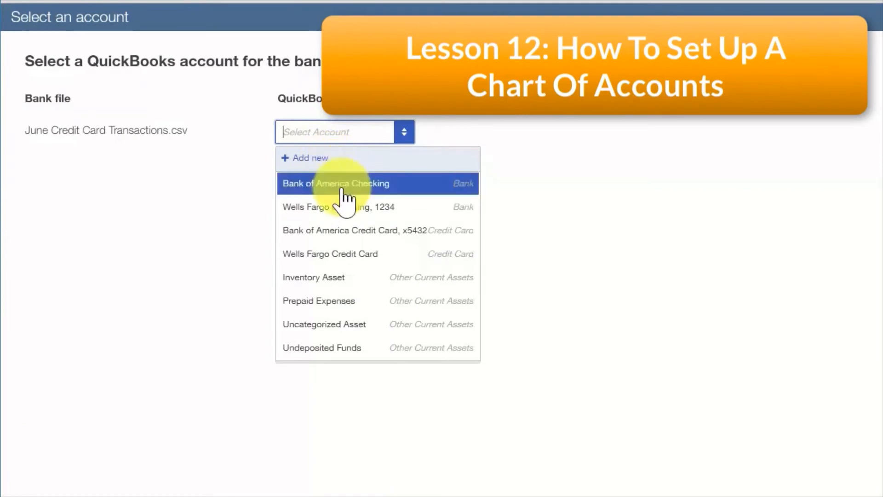
left_click(347, 230)
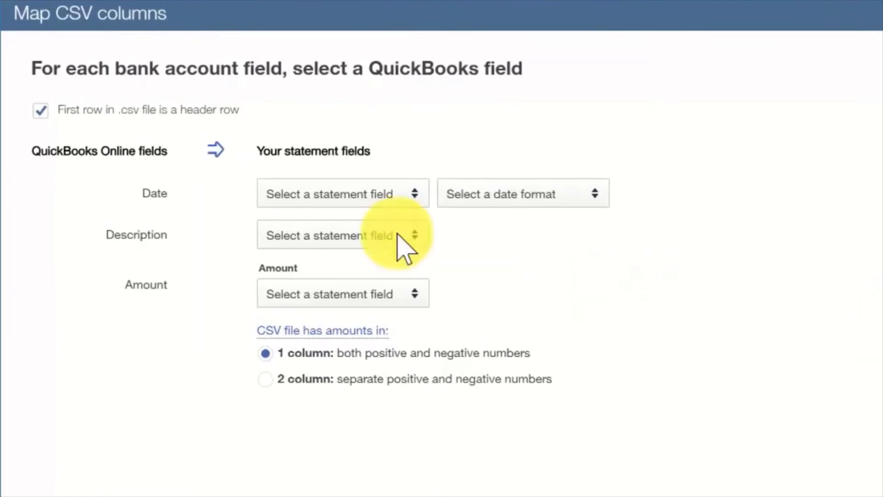
left_click_drag(30, 150, 171, 152)
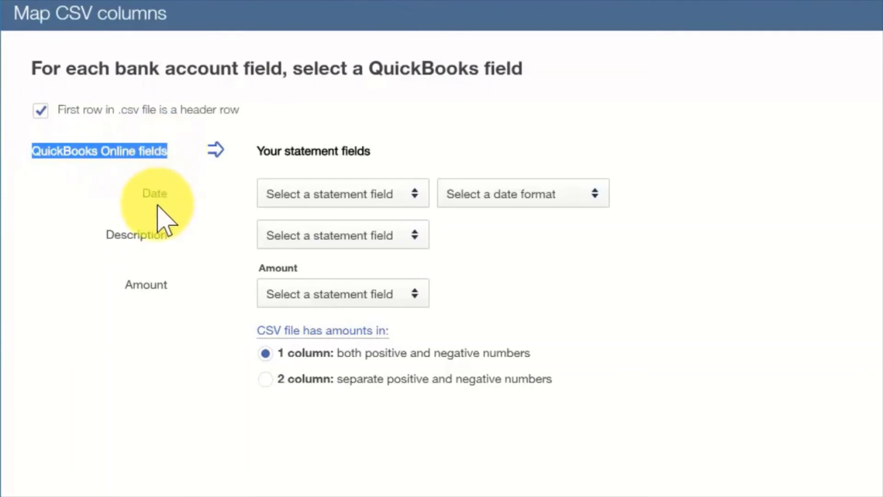
left_click(260, 157)
left_click_drag(260, 153, 386, 154)
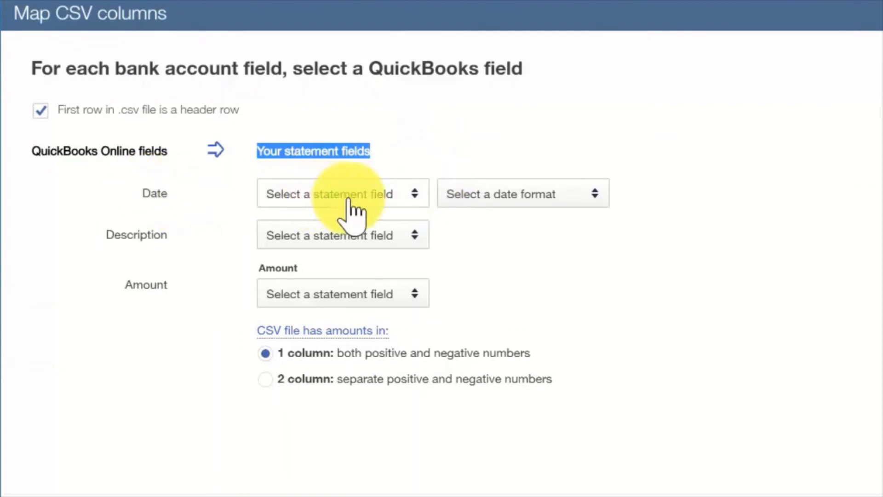
Map the date to Column 1 with the MM/dd/yyyy format, and the description to Column 2
left_click(415, 195)
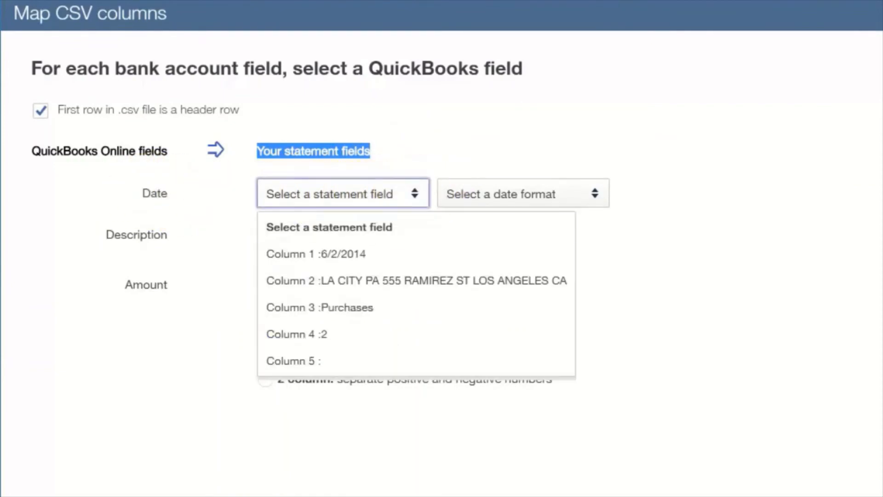
left_click(311, 262)
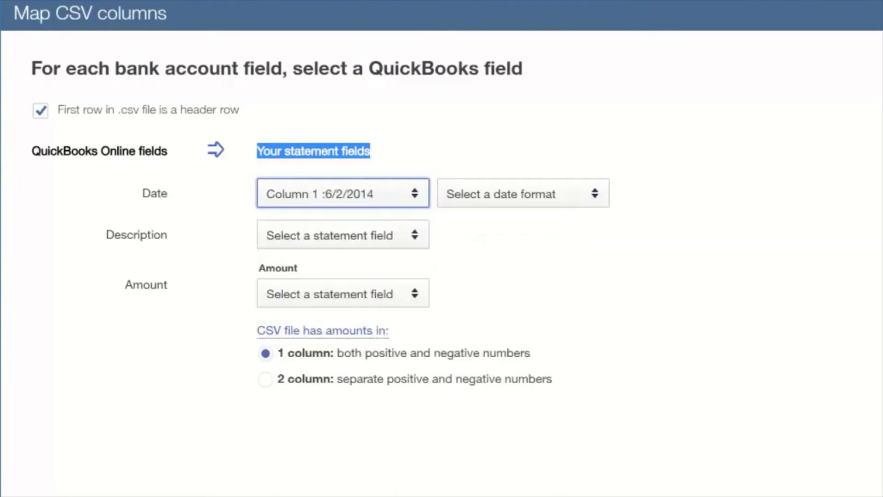
left_click(595, 194)
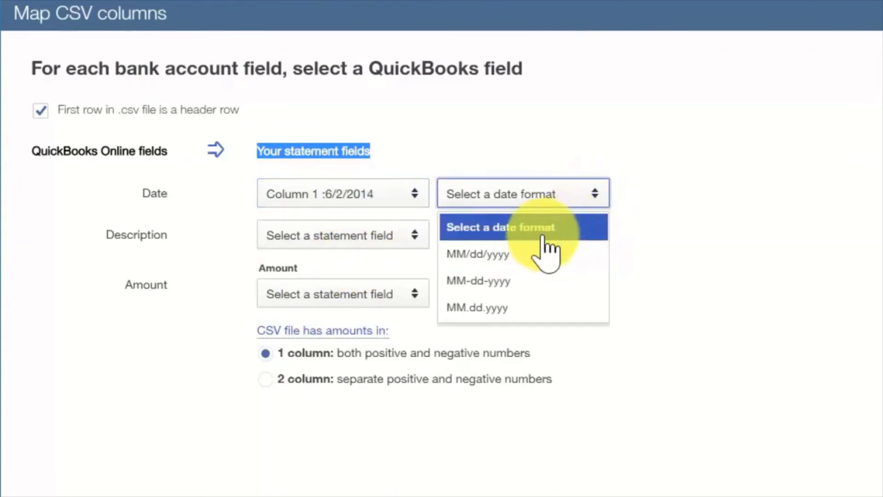
left_click(524, 254)
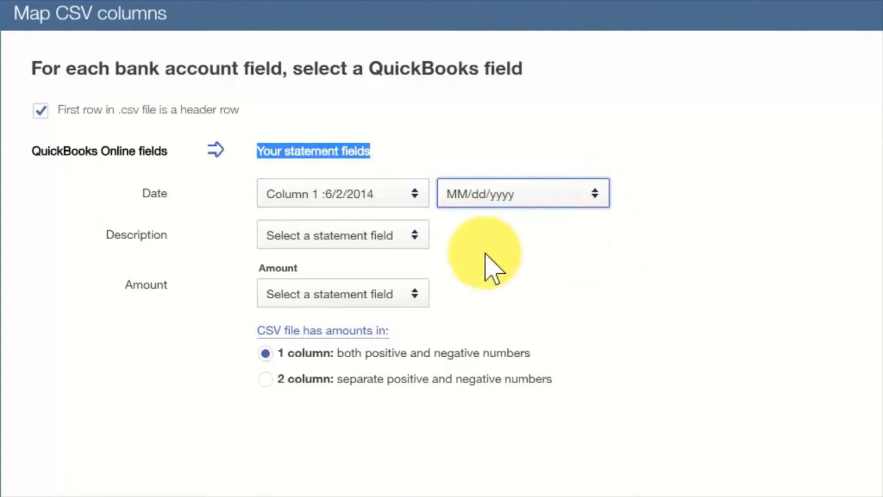
left_click(415, 236)
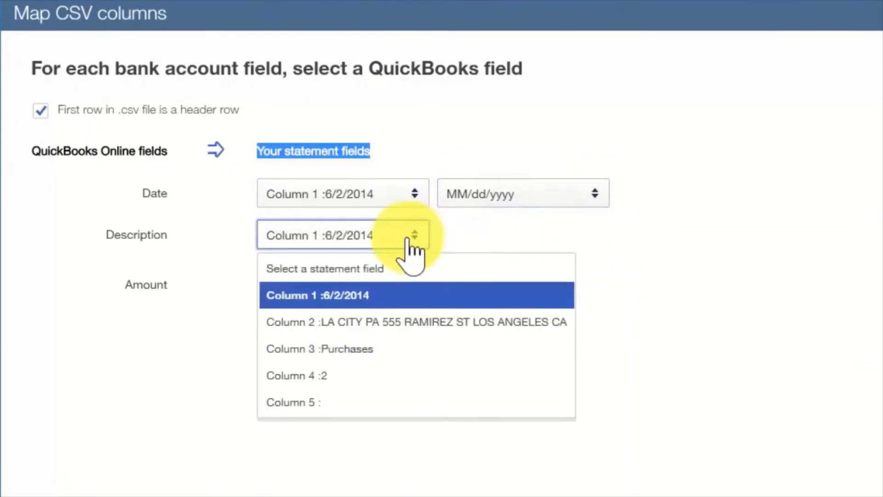
left_click(408, 322)
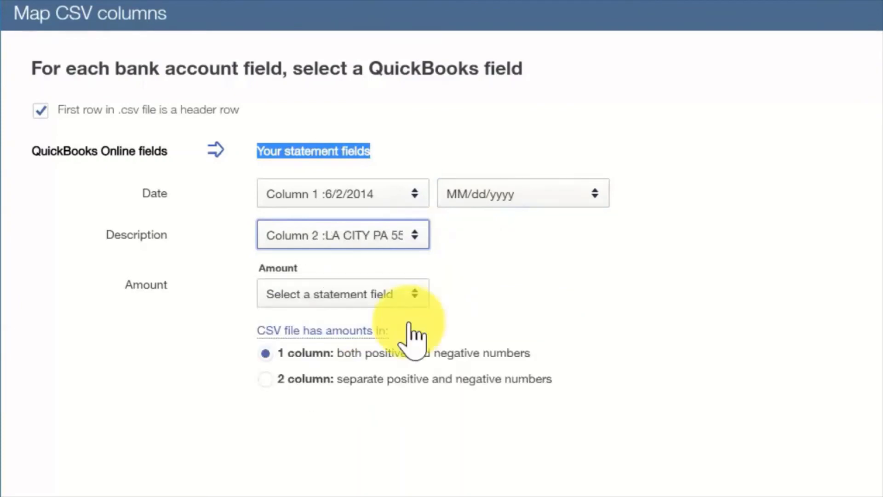
Map the amount to Column 4, and switch the amount layout to two columns with separate positive and negative numbers
left_click(415, 294)
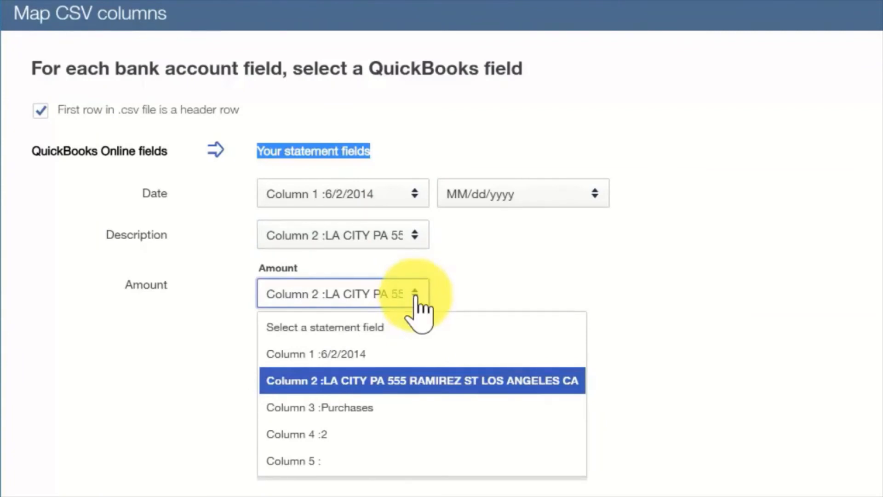
left_click(320, 434)
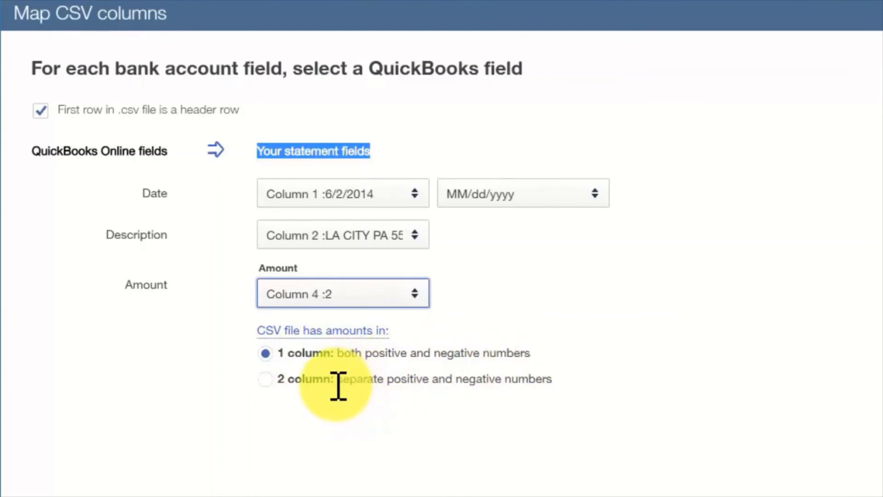
left_click_drag(337, 387, 568, 388)
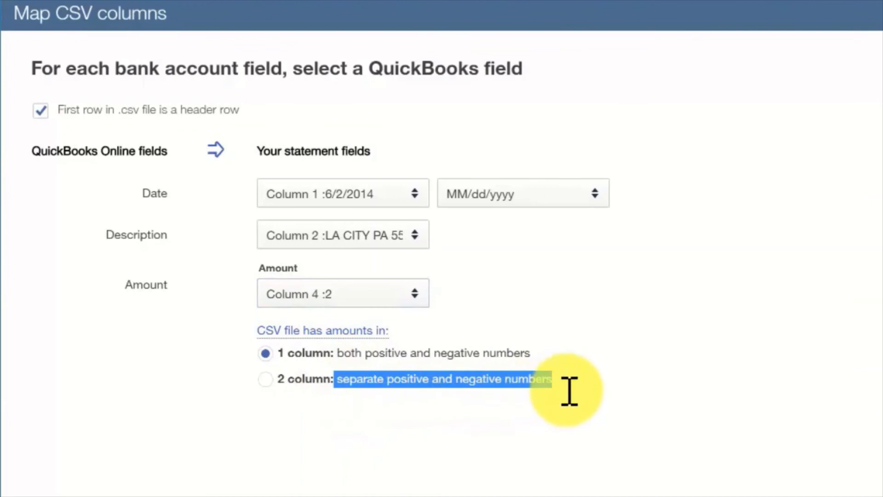
left_click(276, 388)
left_click(264, 381)
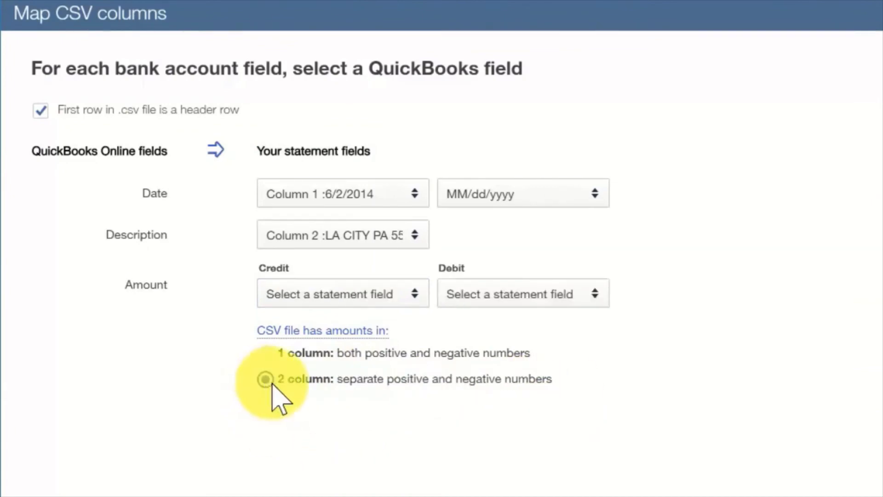
Map the credit amount to Column 5 and the debit amount to Column 4
left_click(405, 294)
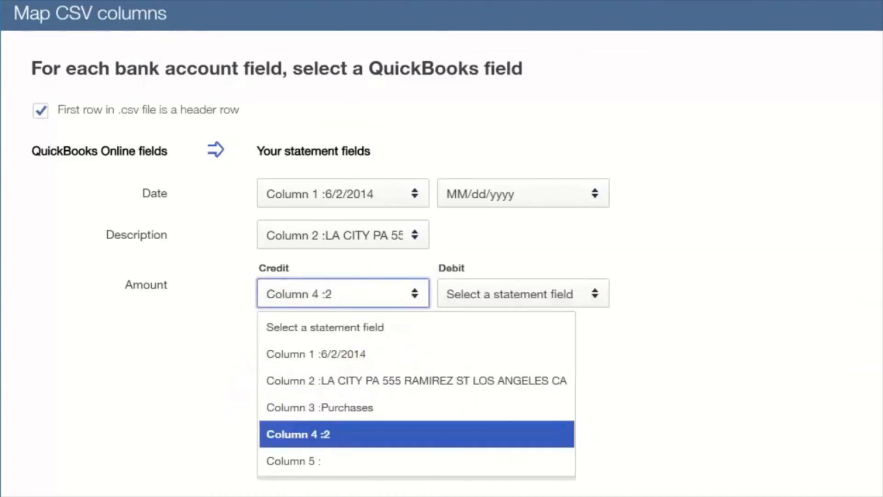
left_click(365, 458)
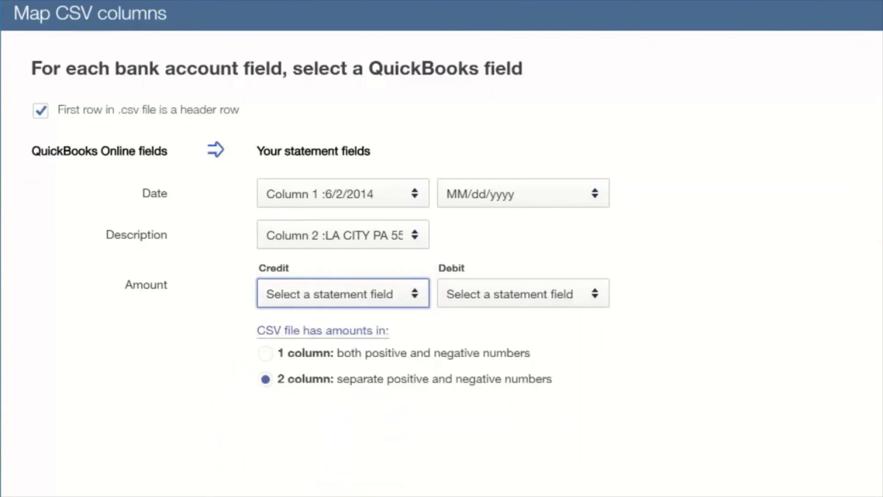
left_click(592, 300)
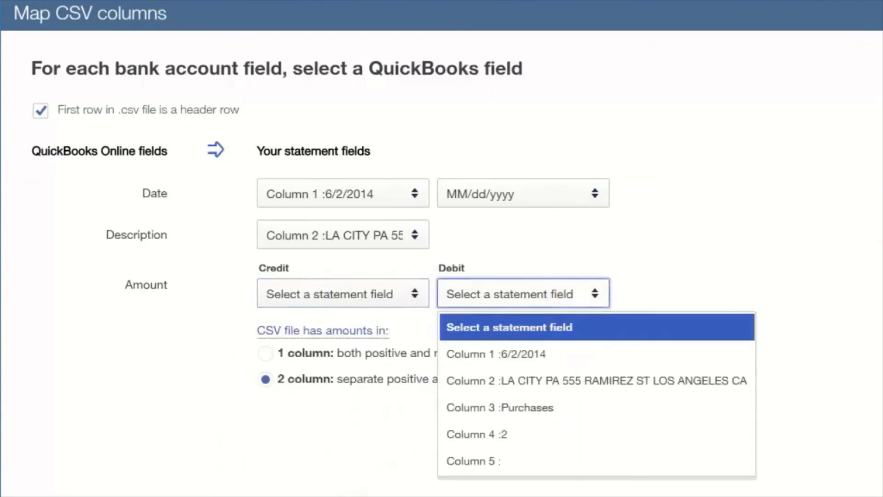
left_click(414, 297)
left_click(319, 462)
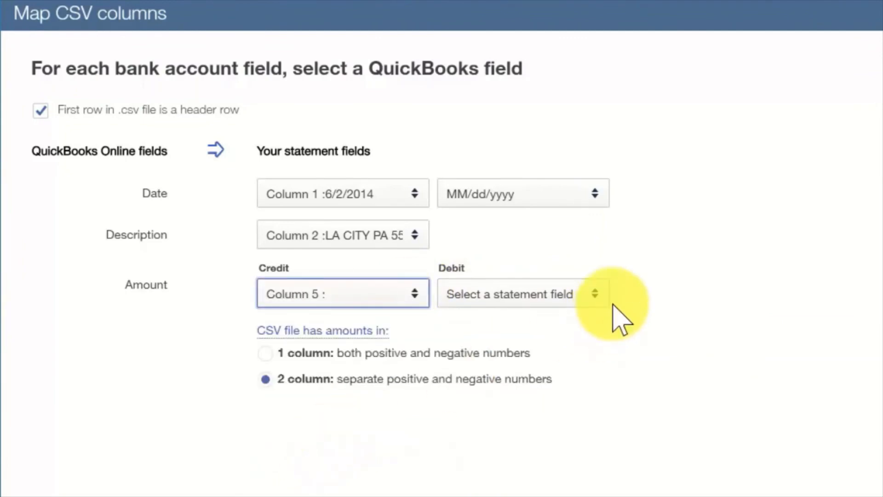
left_click(598, 297)
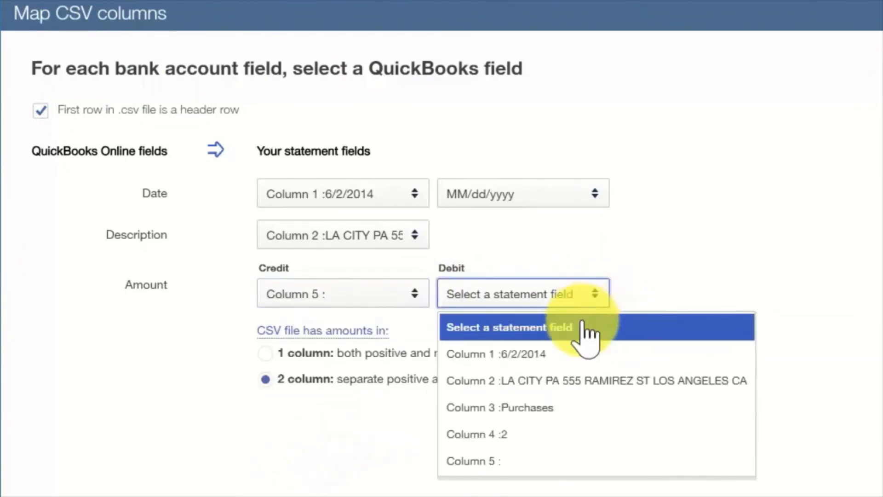
left_click(505, 437)
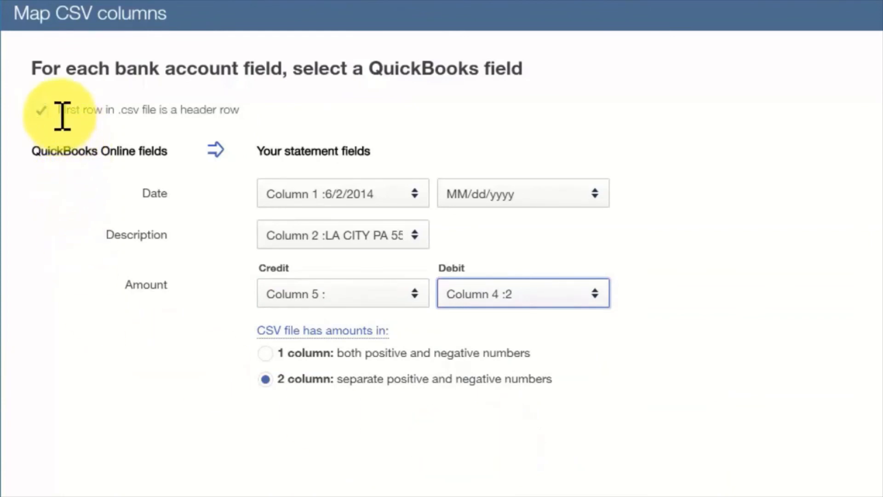
Check the header row option, and review the dates, descriptions and amounts of the transactions selected for import
left_click_drag(62, 111, 245, 108)
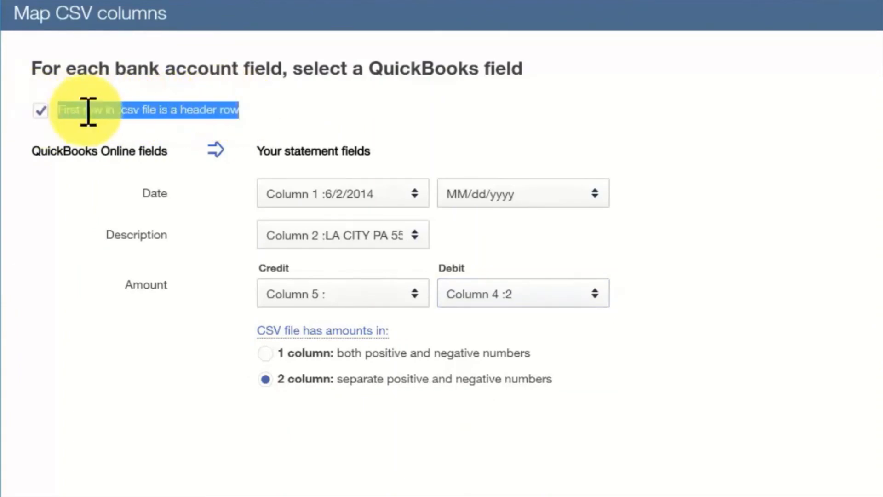
left_click(55, 115)
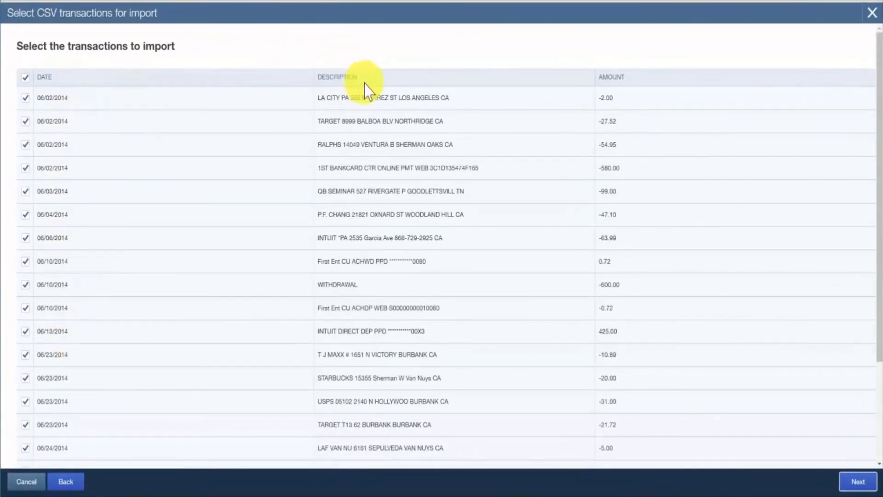
double_click(350, 78)
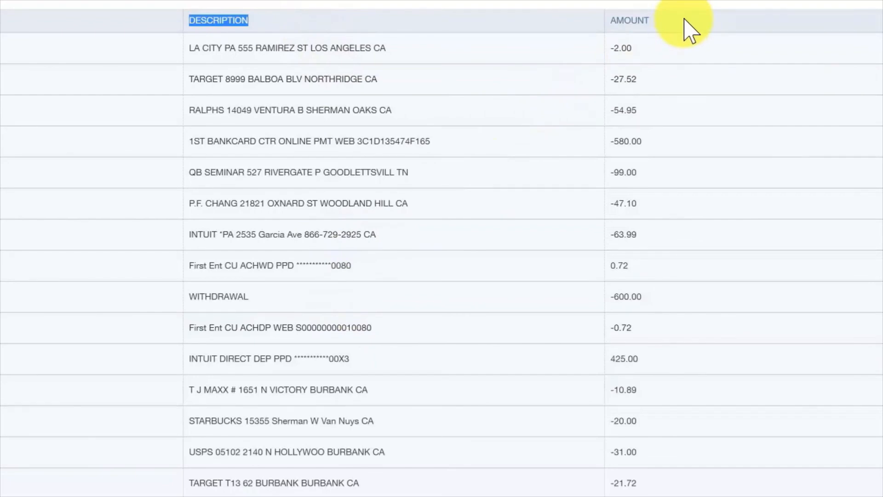
left_click_drag(689, 29, 603, 32)
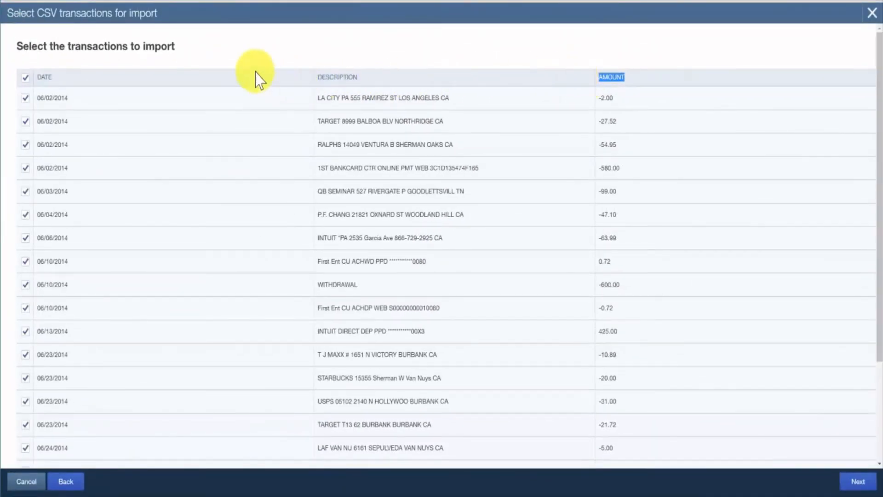
left_click(255, 80)
scroll(115, 156, "down", 3)
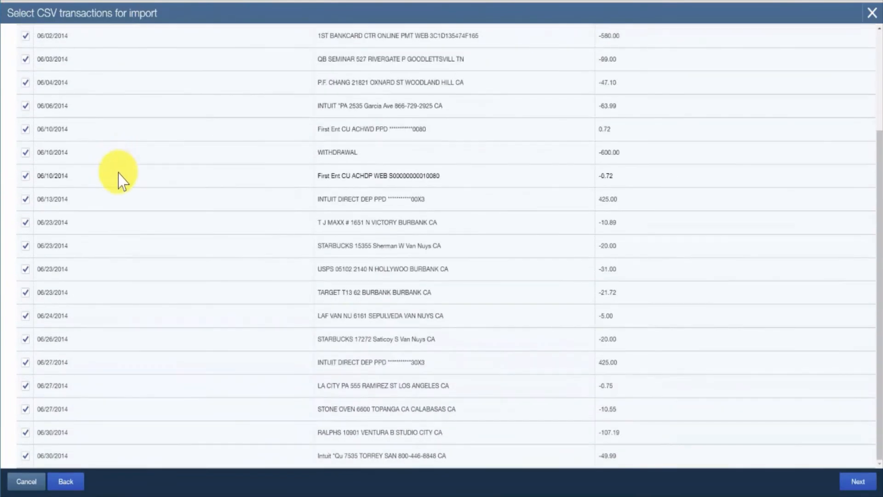
scroll(138, 287, "up", 3)
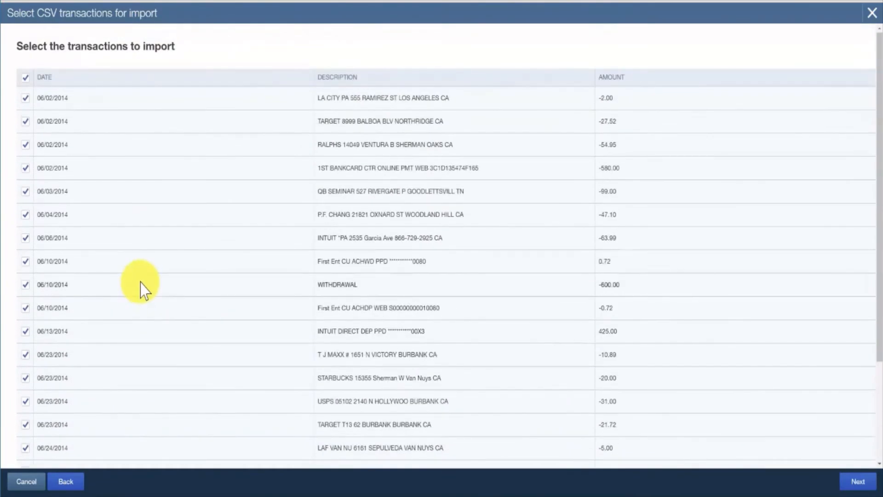
Import all the selected transactions, finish the upload, and open the list of transactions for review
left_click(854, 484)
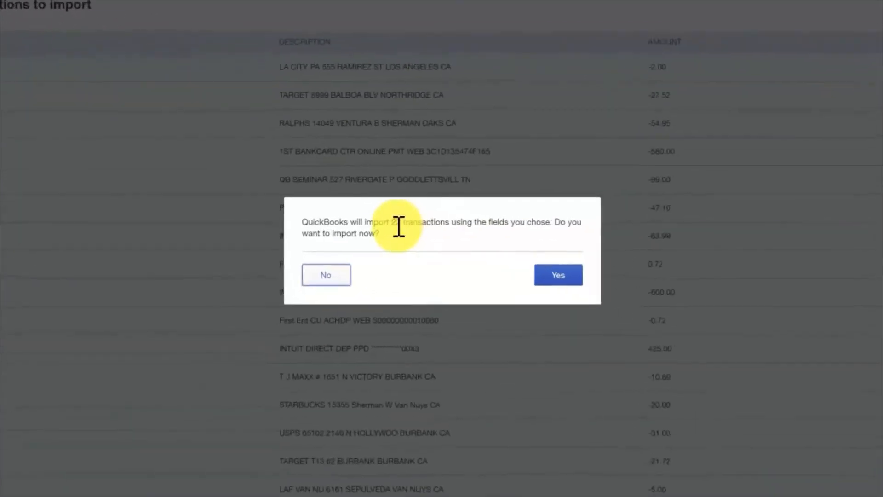
left_click_drag(382, 219, 455, 219)
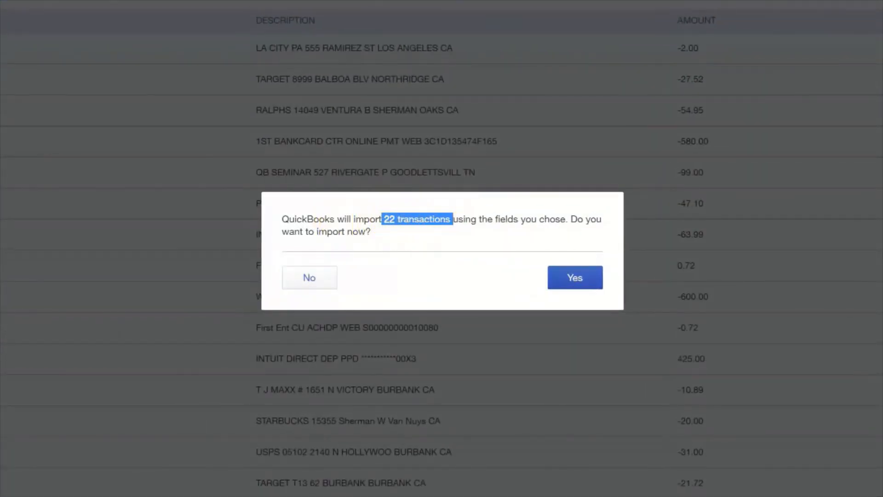
left_click(463, 247)
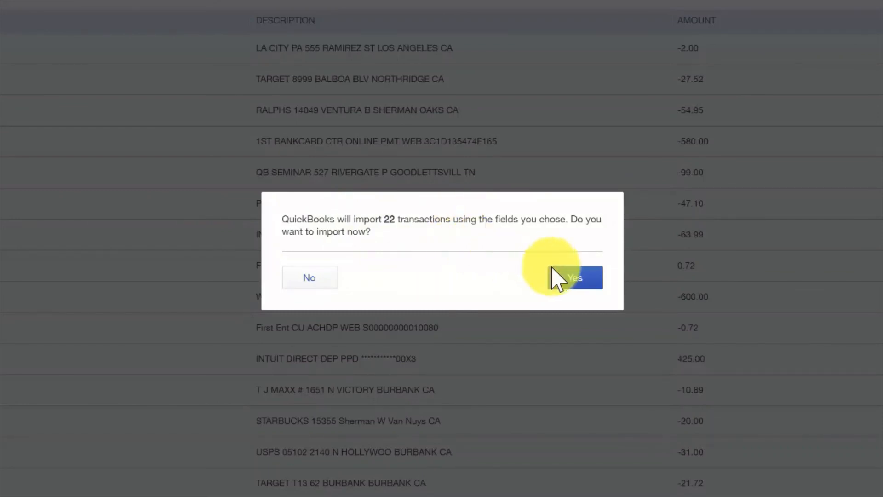
left_click(572, 281)
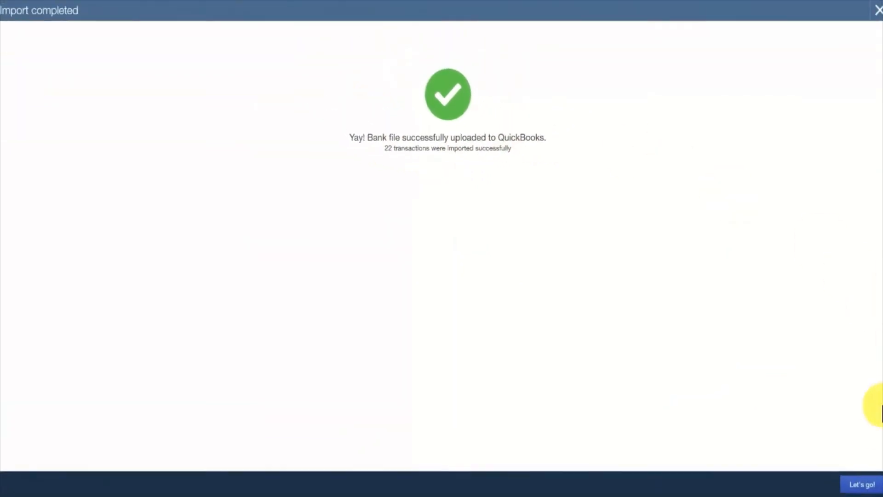
left_click(855, 482)
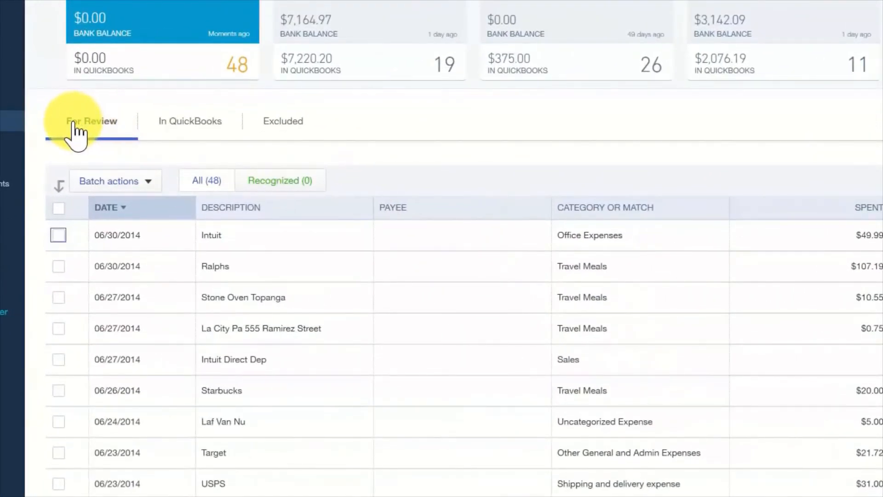
left_click(125, 129)
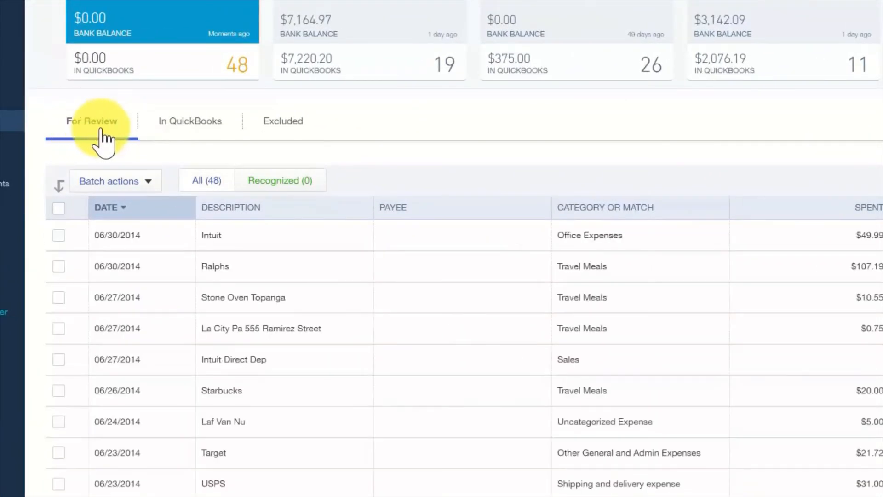